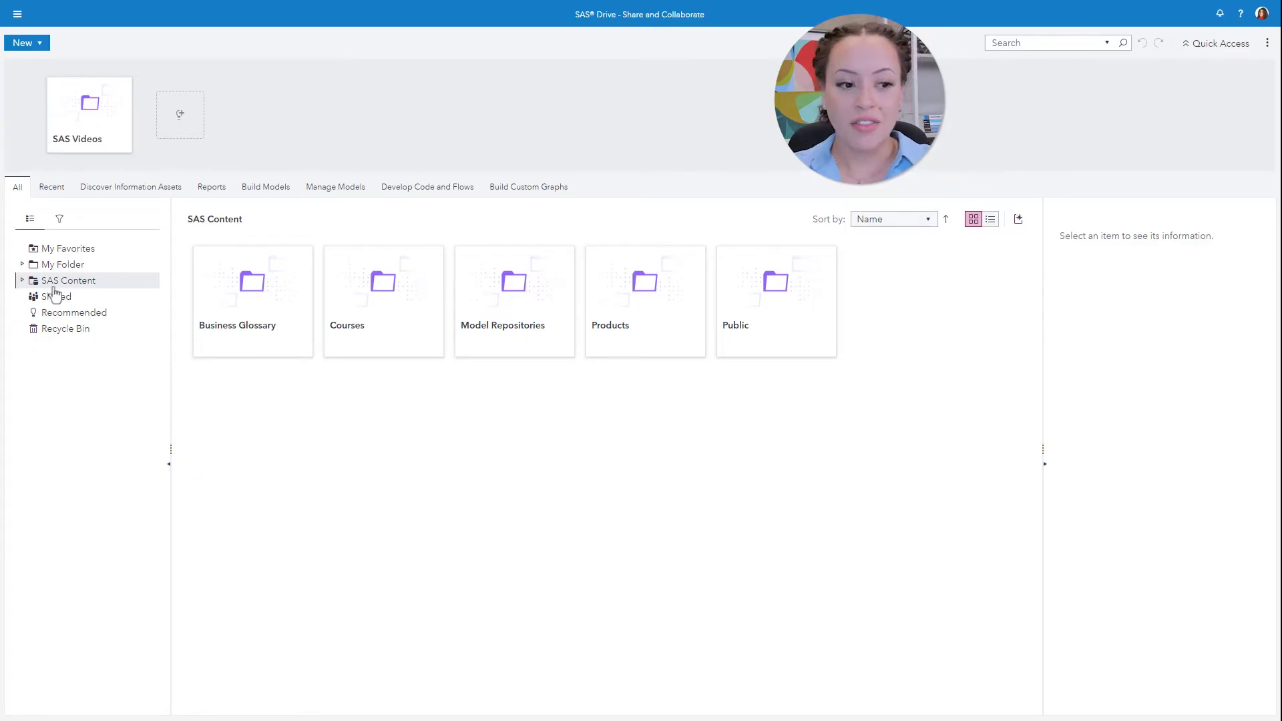
Browse Courses > YVA1 and open the Product Report in Visual Analytics
double_click(394, 297)
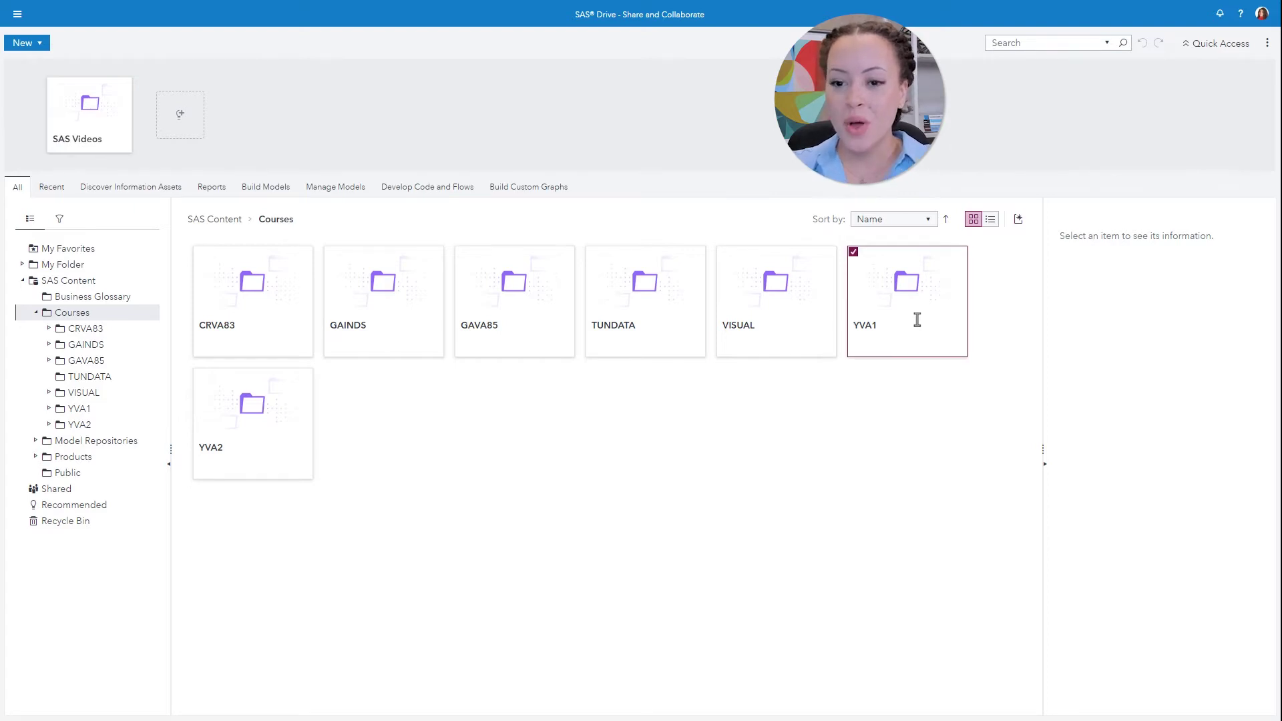
double_click(916, 320)
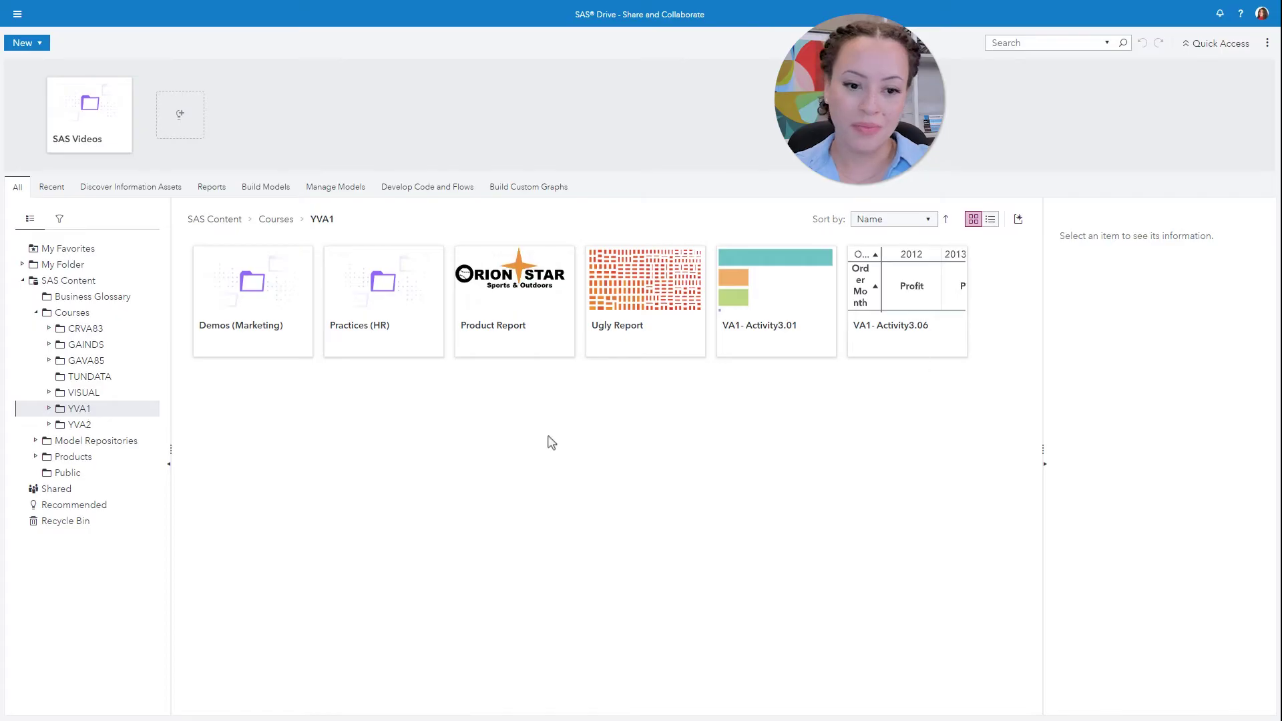
double_click(510, 298)
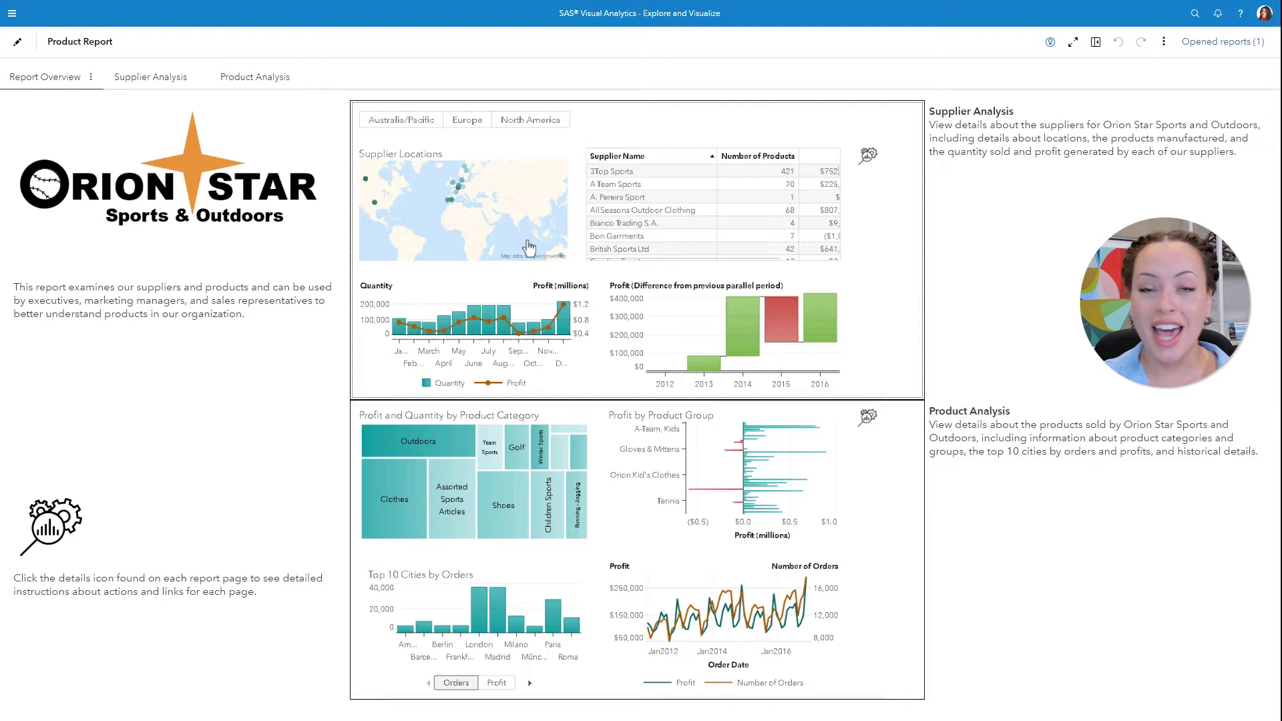
Switch to the Supplier Analysis page and apply the Europe filter
left_click(529, 248)
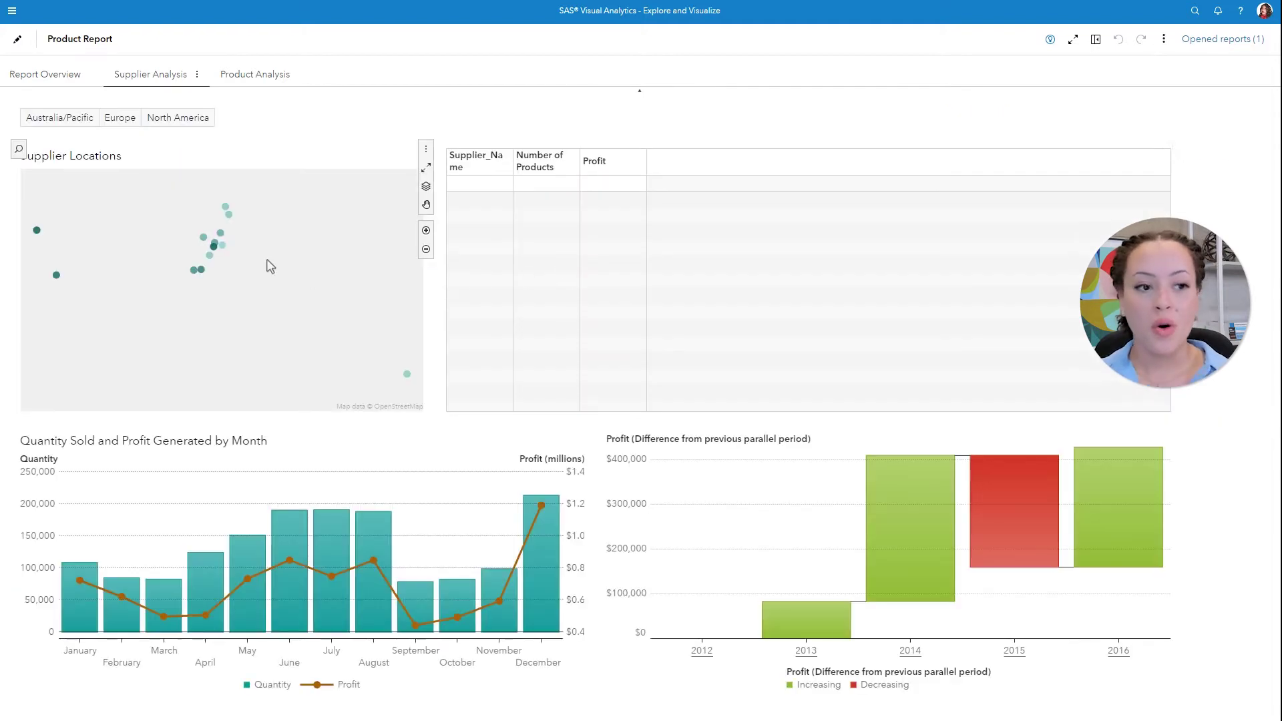
mouse_move(221, 291)
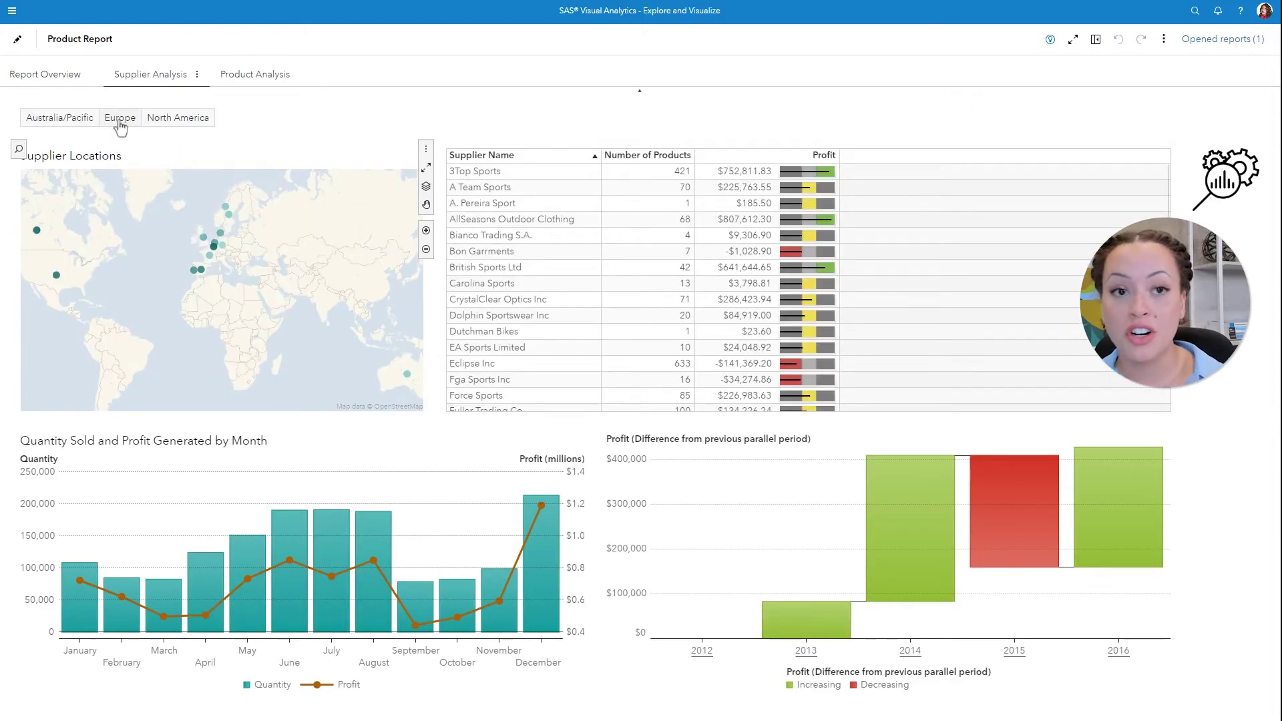
left_click(121, 118)
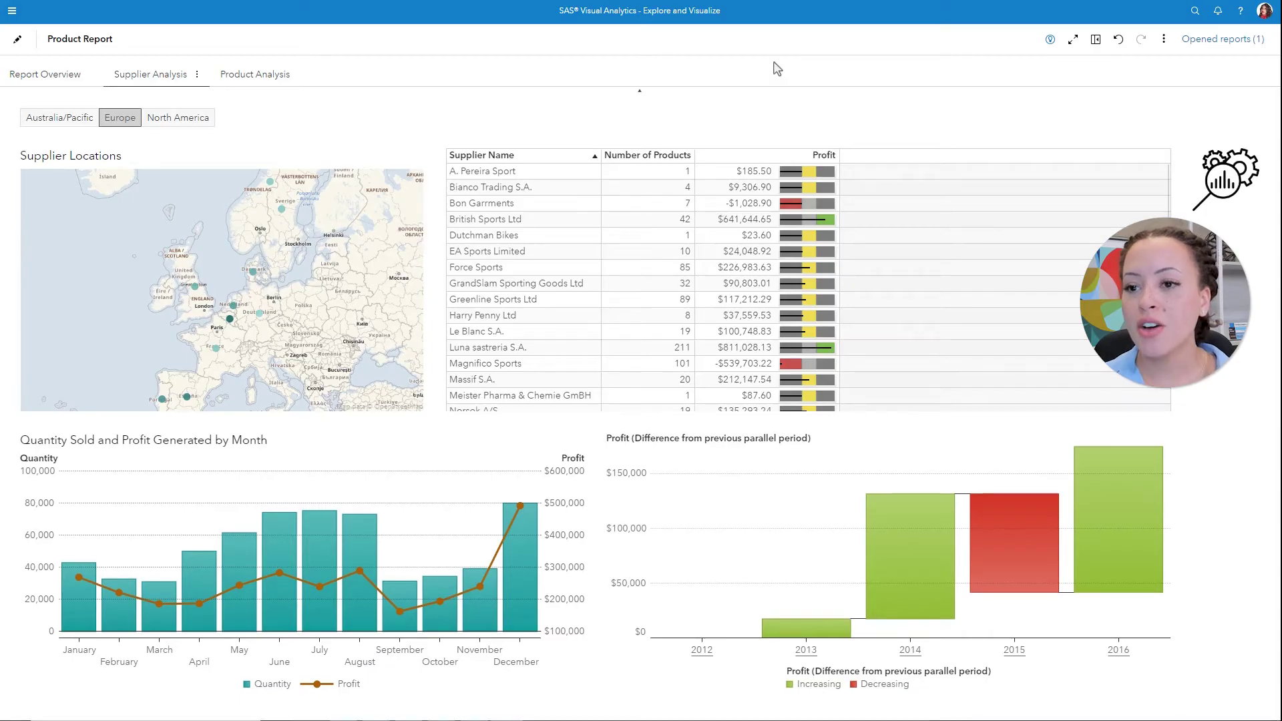
Create a blank Report 1 and show its data sources pane
left_click(1163, 40)
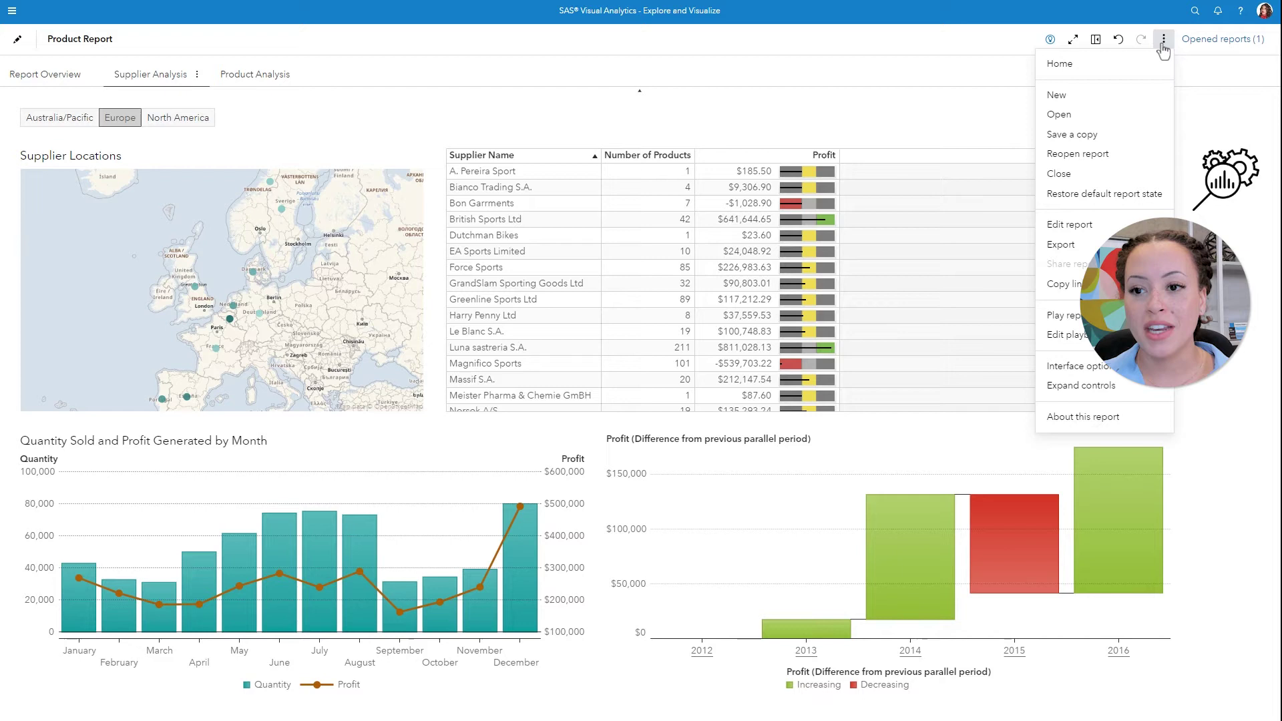
left_click(1085, 100)
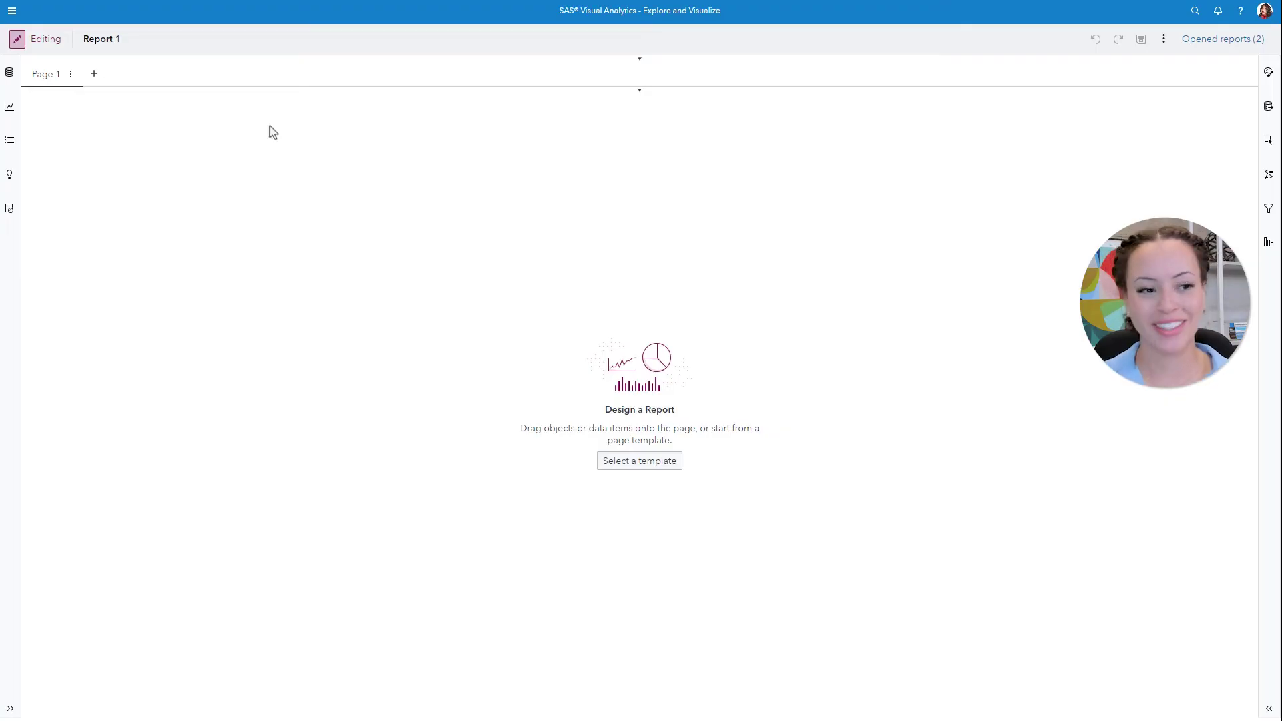
left_click(8, 106)
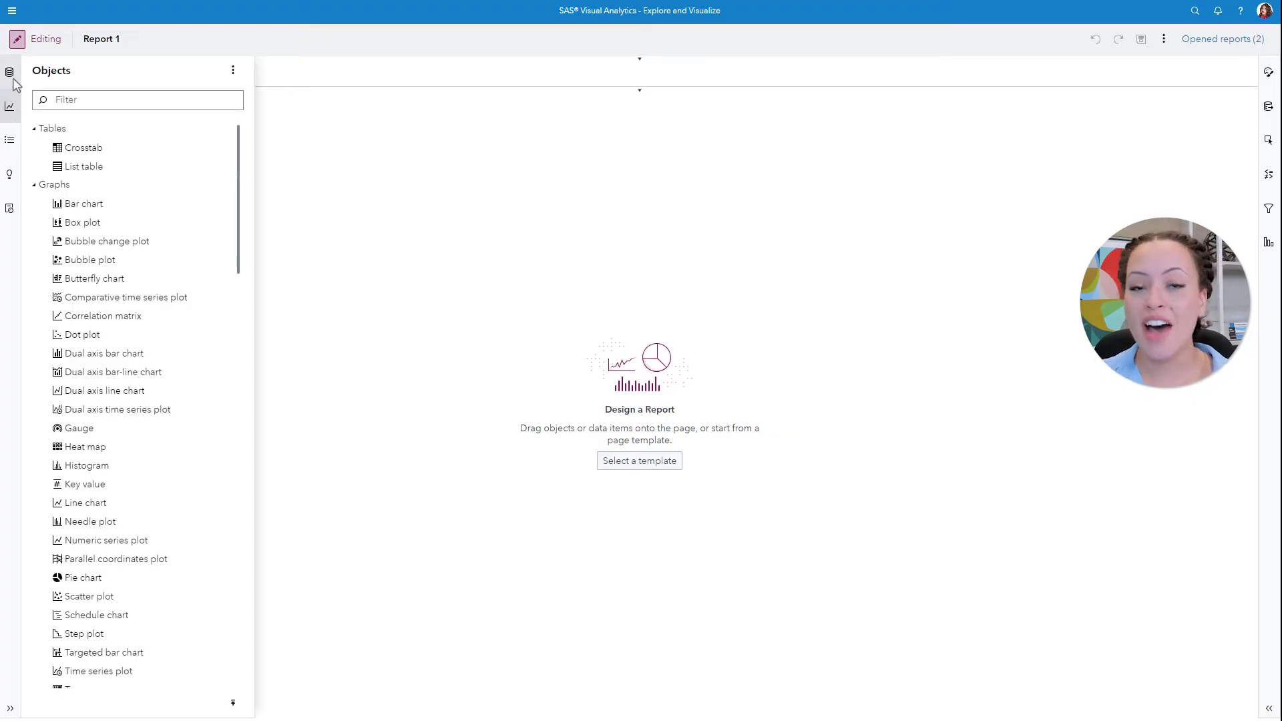
left_click(10, 76)
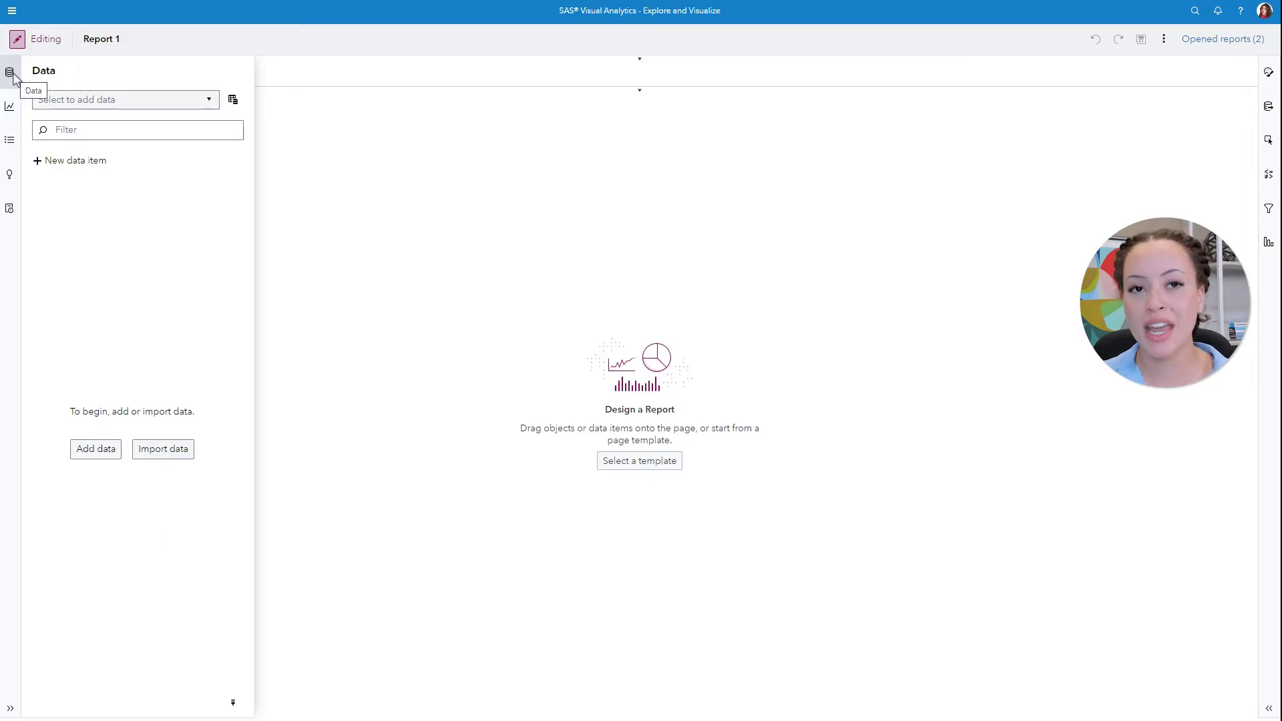
Search for 'customers' and add the YVA1 CUSTOMERS table to Report 1
left_click(115, 453)
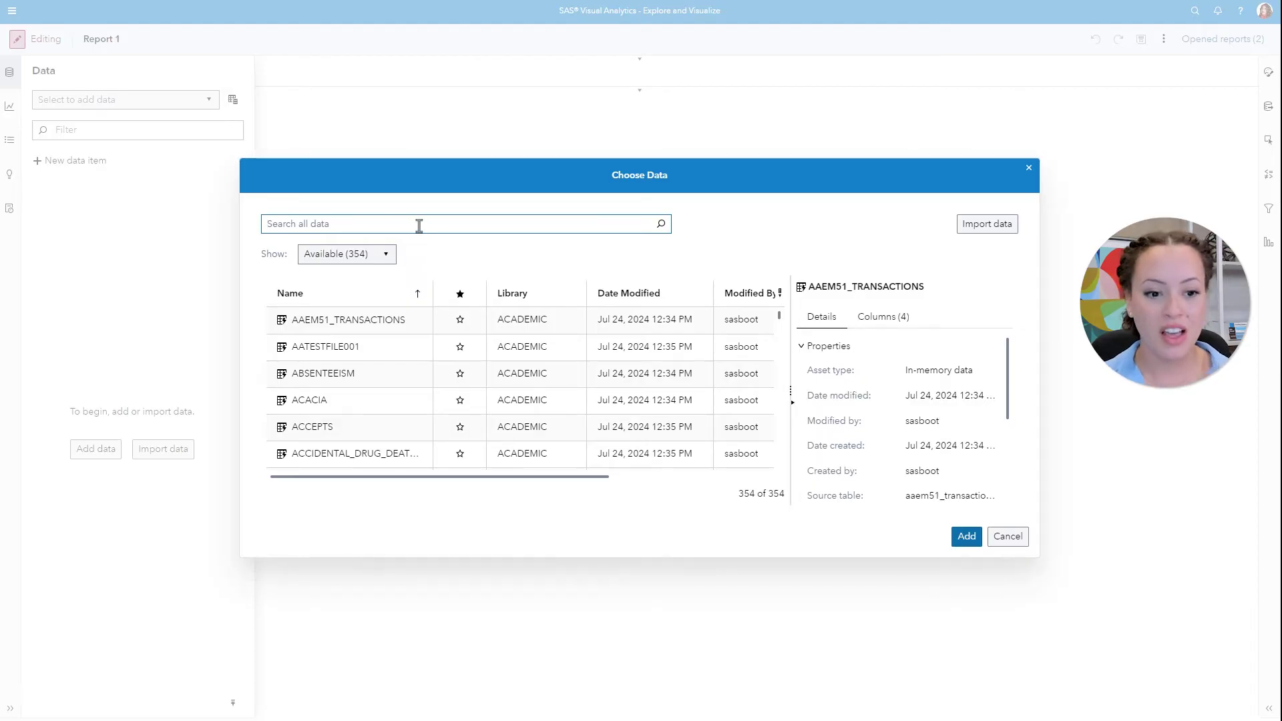
left_click(419, 225)
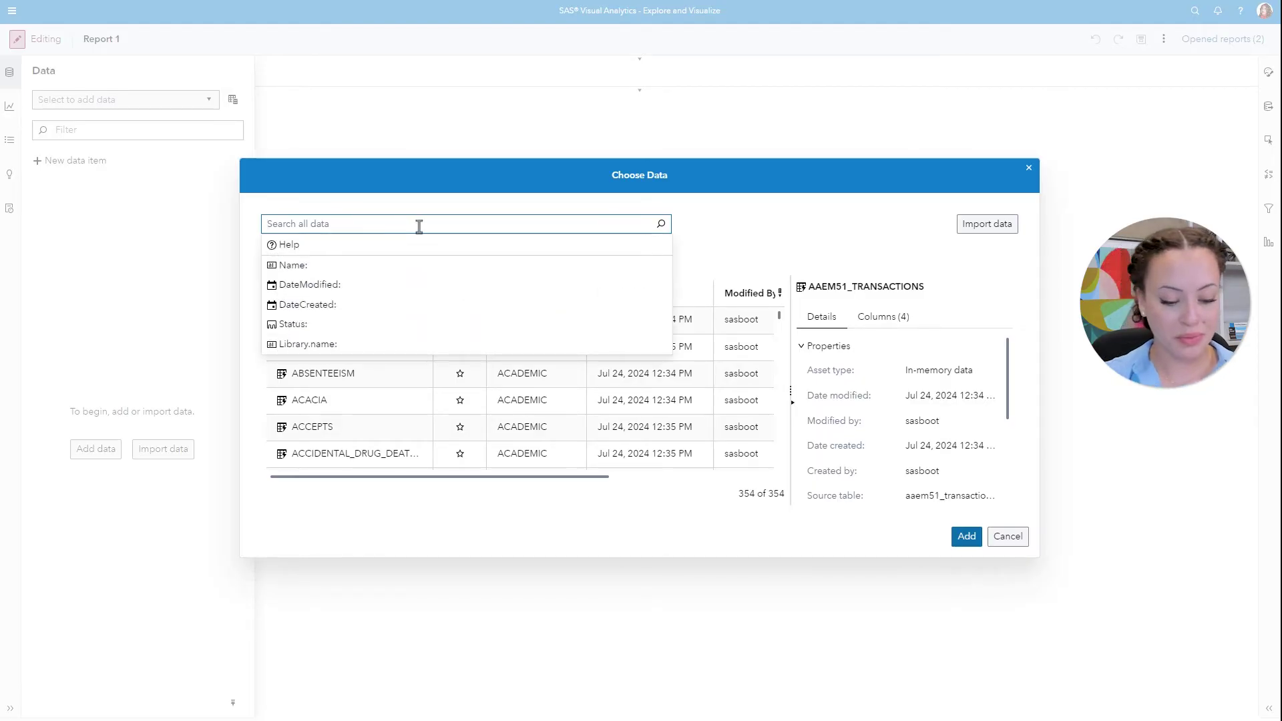
type("customers")
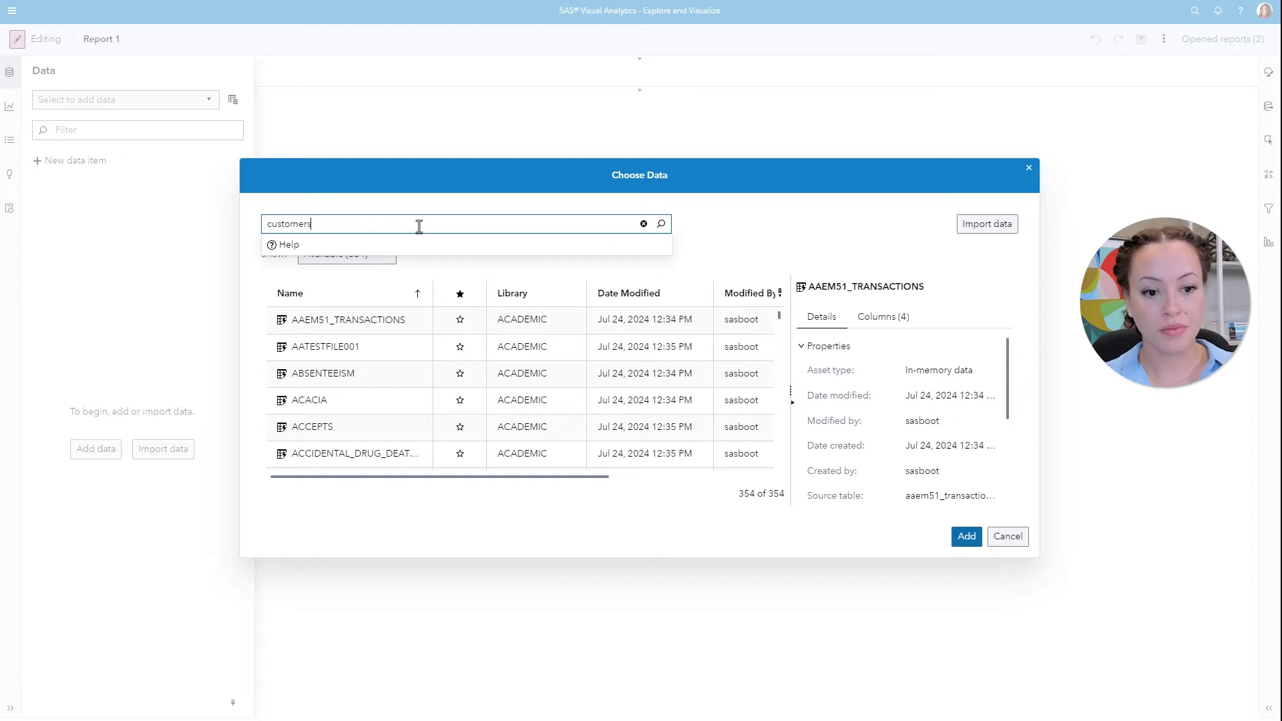
key("Return")
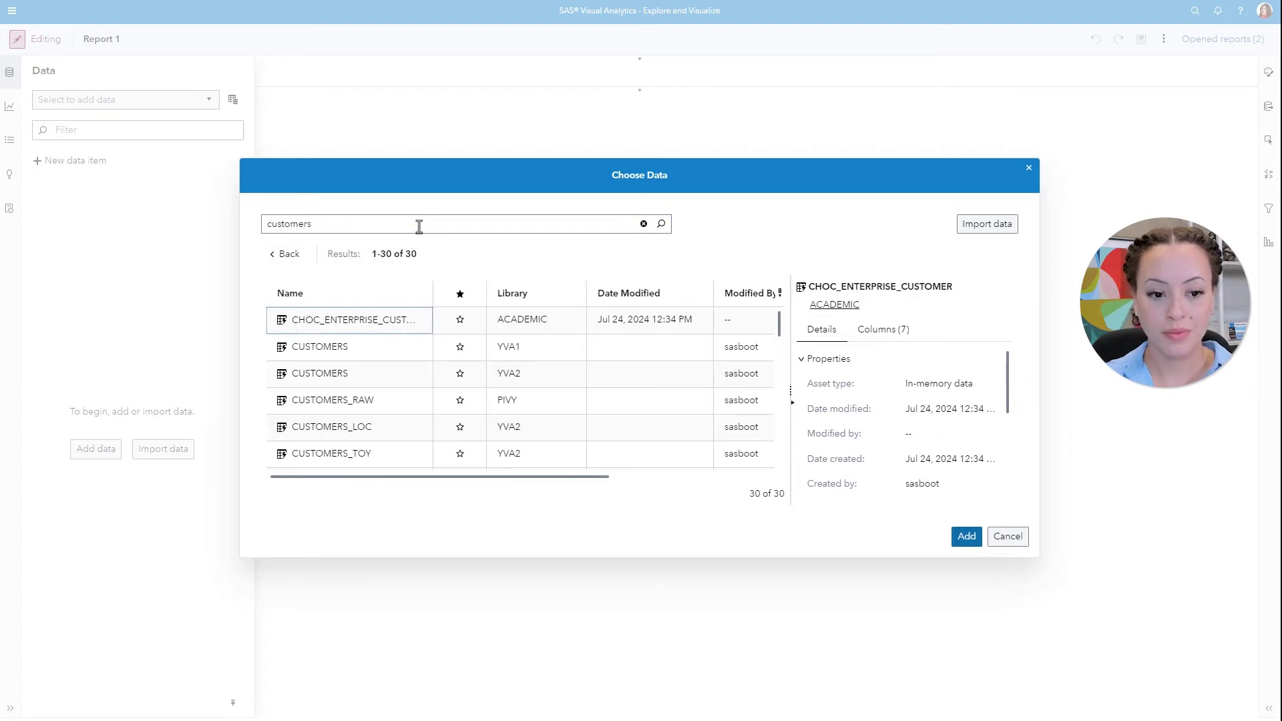
left_click(361, 355)
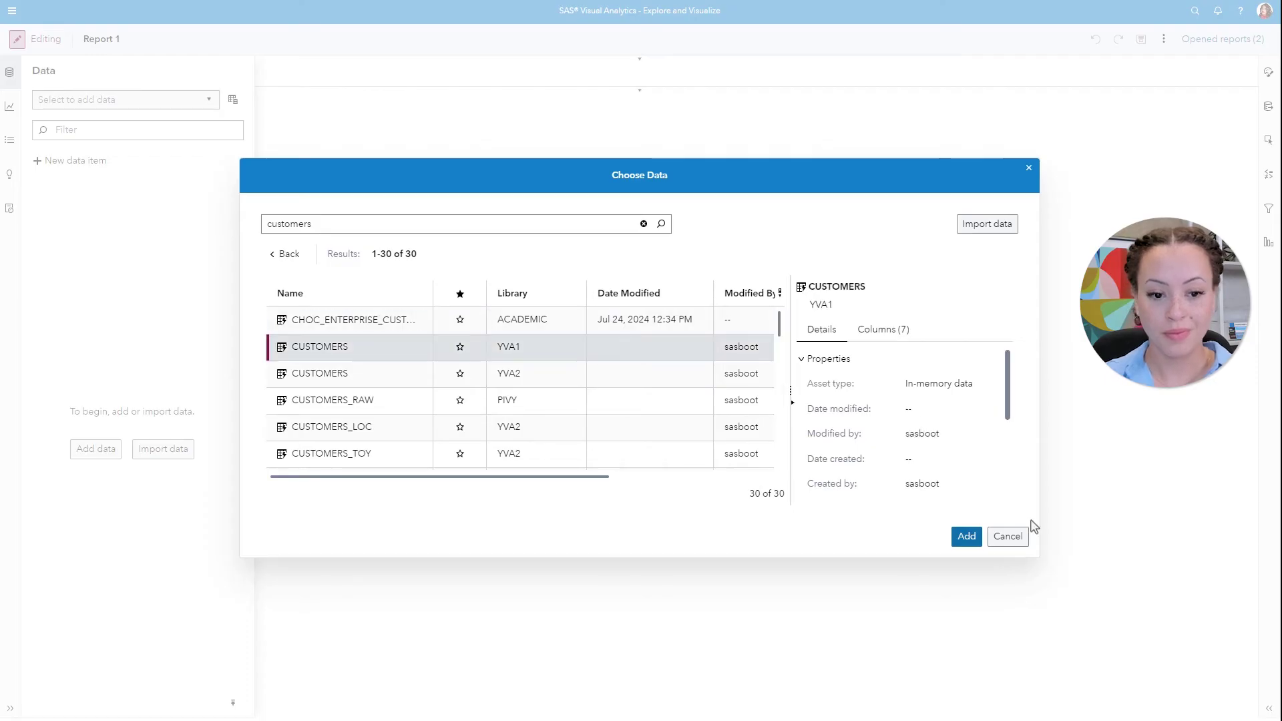
left_click(967, 541)
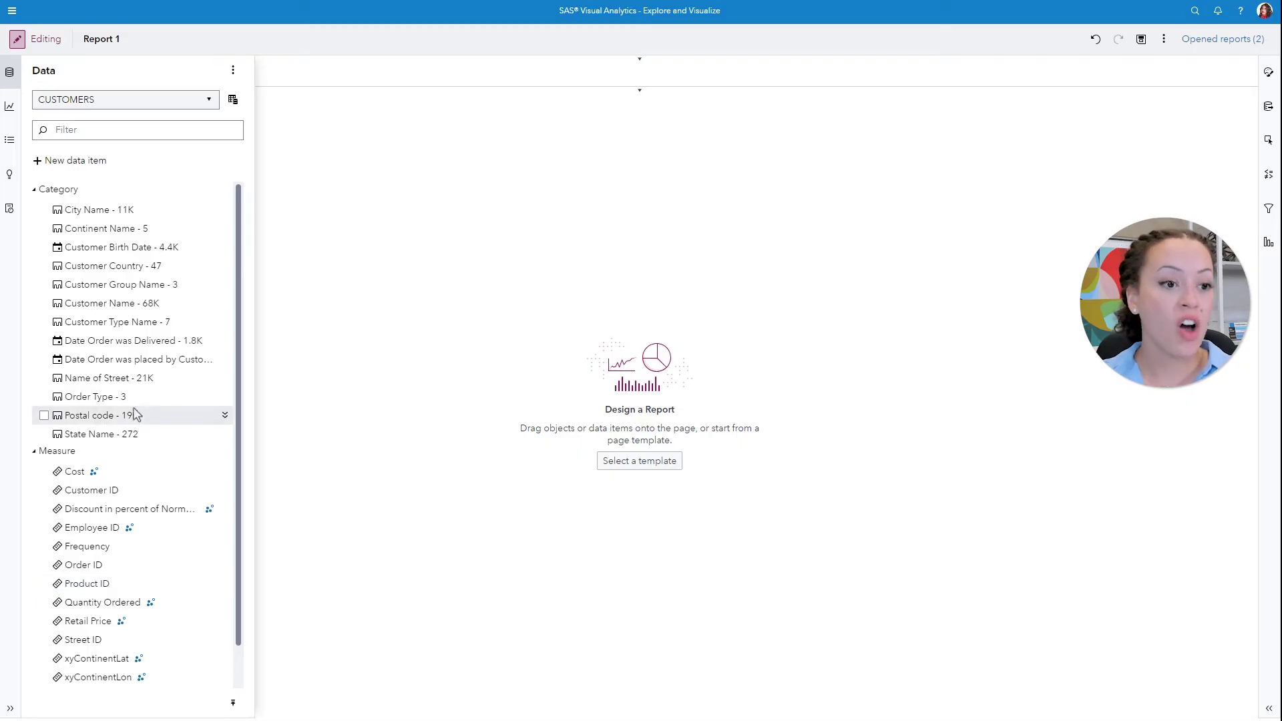
mouse_move(96, 414)
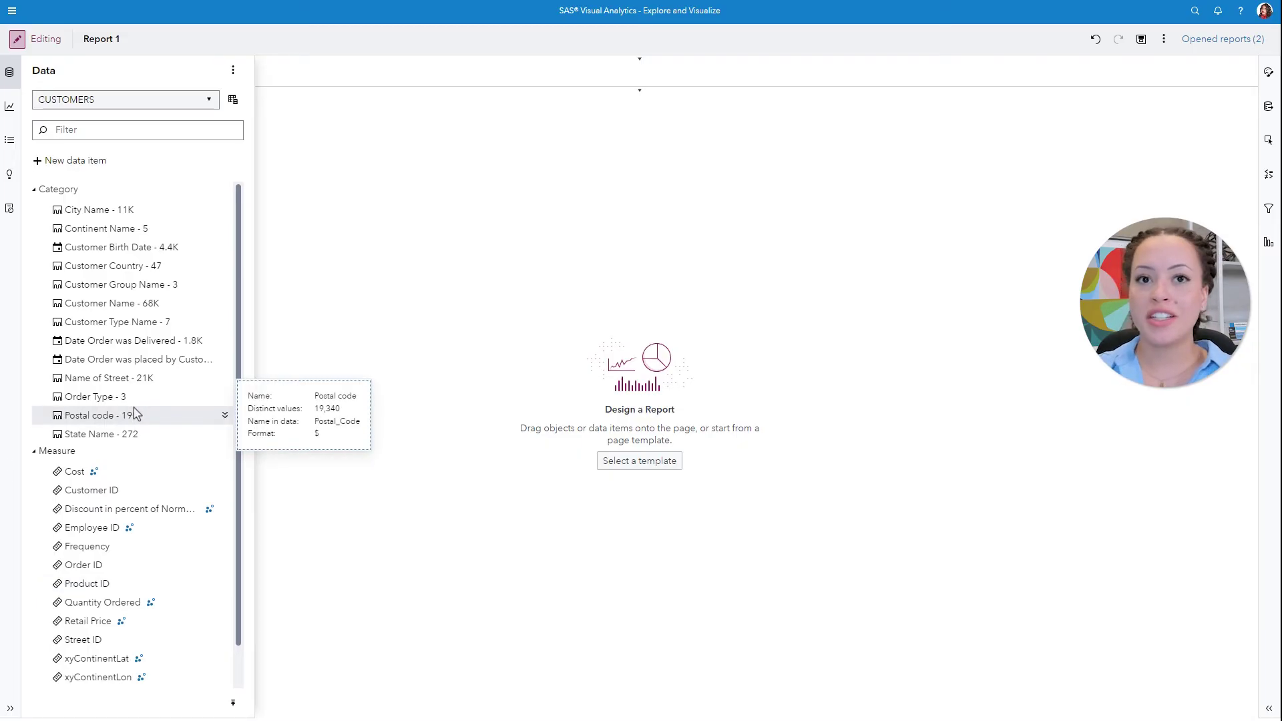
scroll(170, 191, "down", 1)
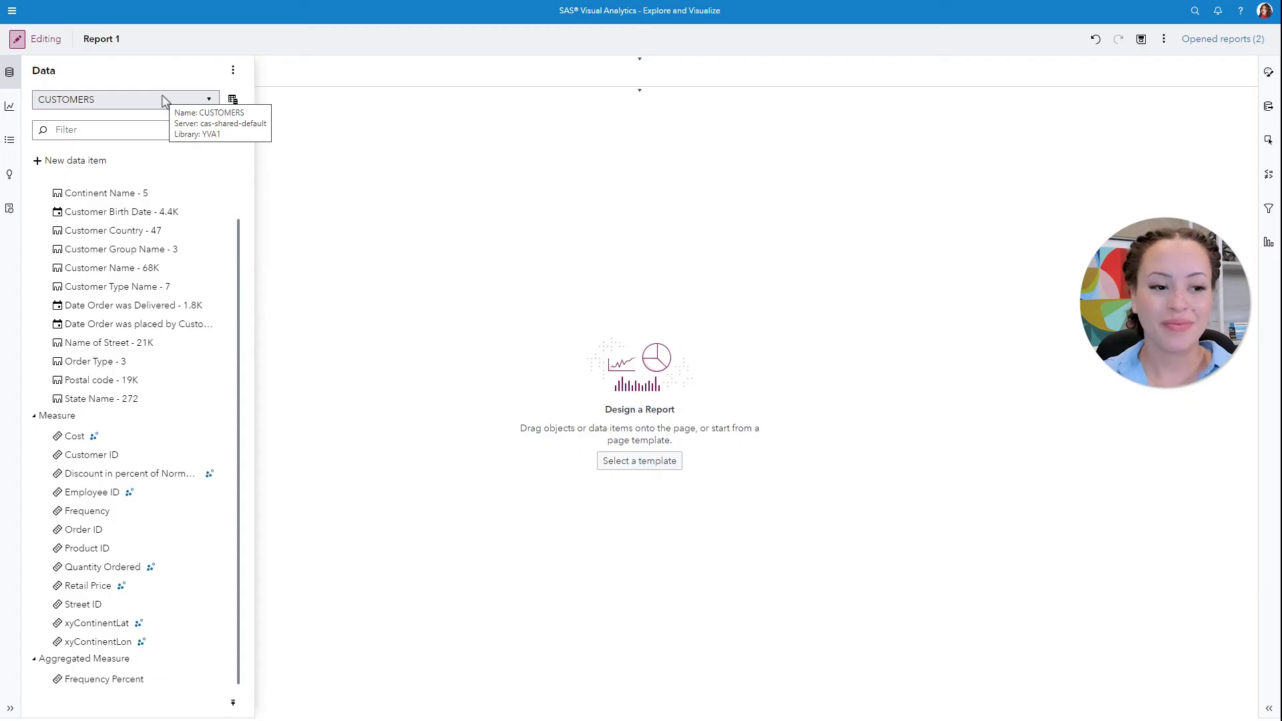
Place a bar chart on the page with Continent Name as its category
left_click(10, 107)
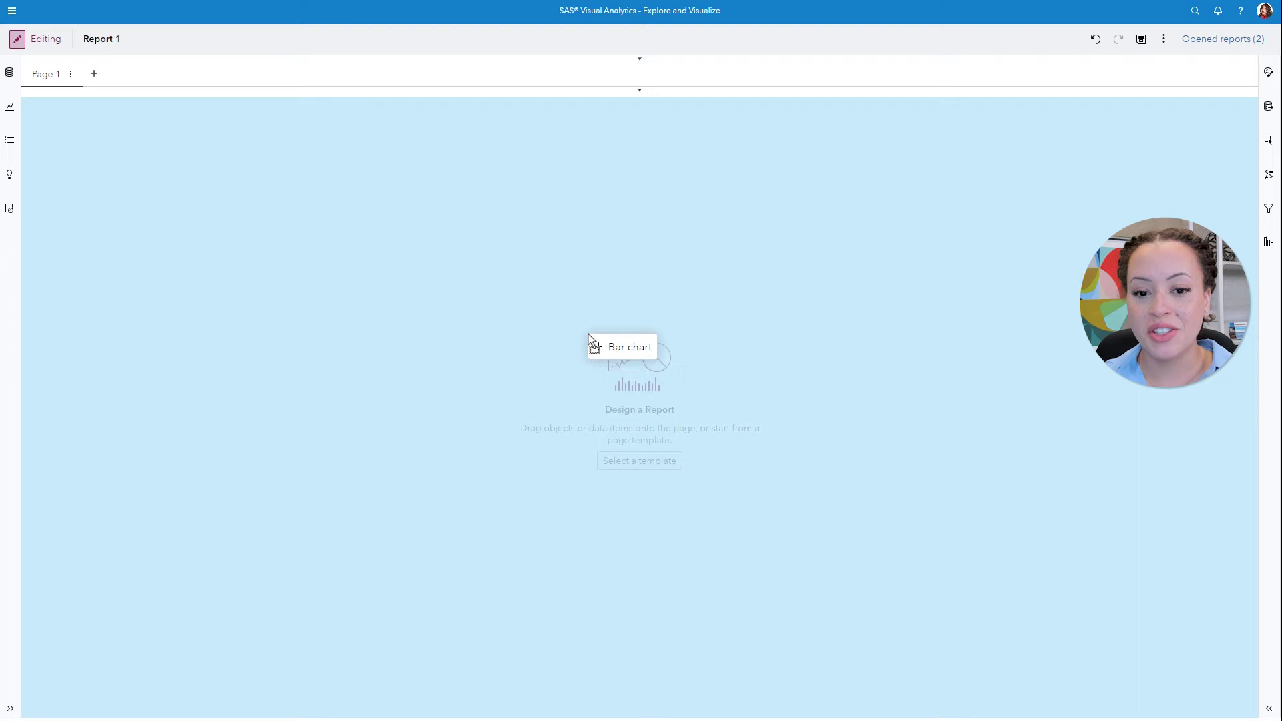
left_click_drag(437, 308, 615, 343)
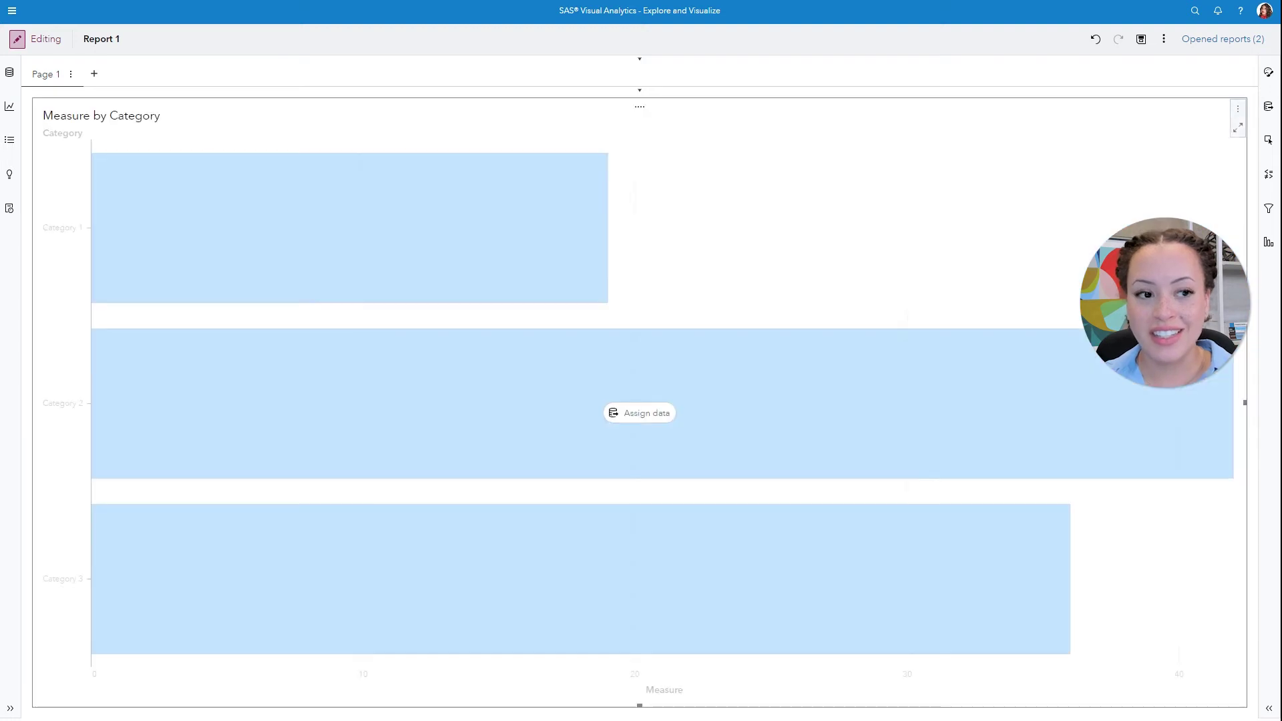
left_click(661, 418)
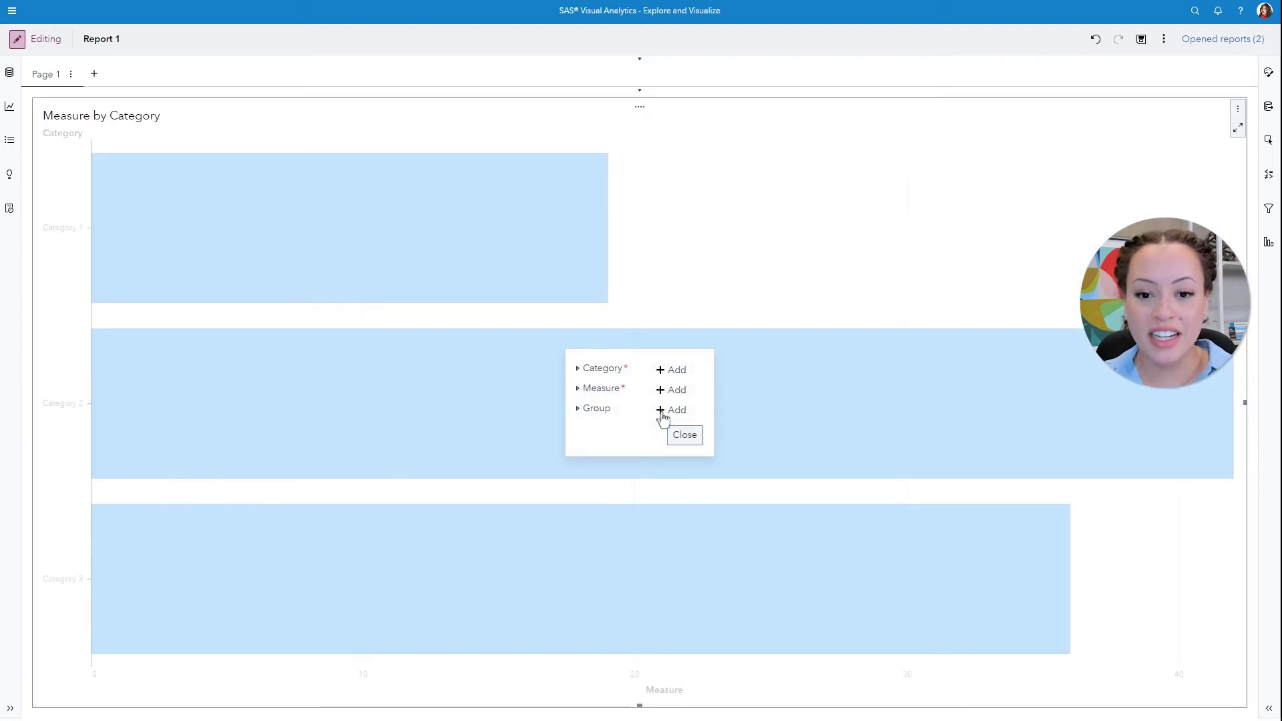
left_click(676, 371)
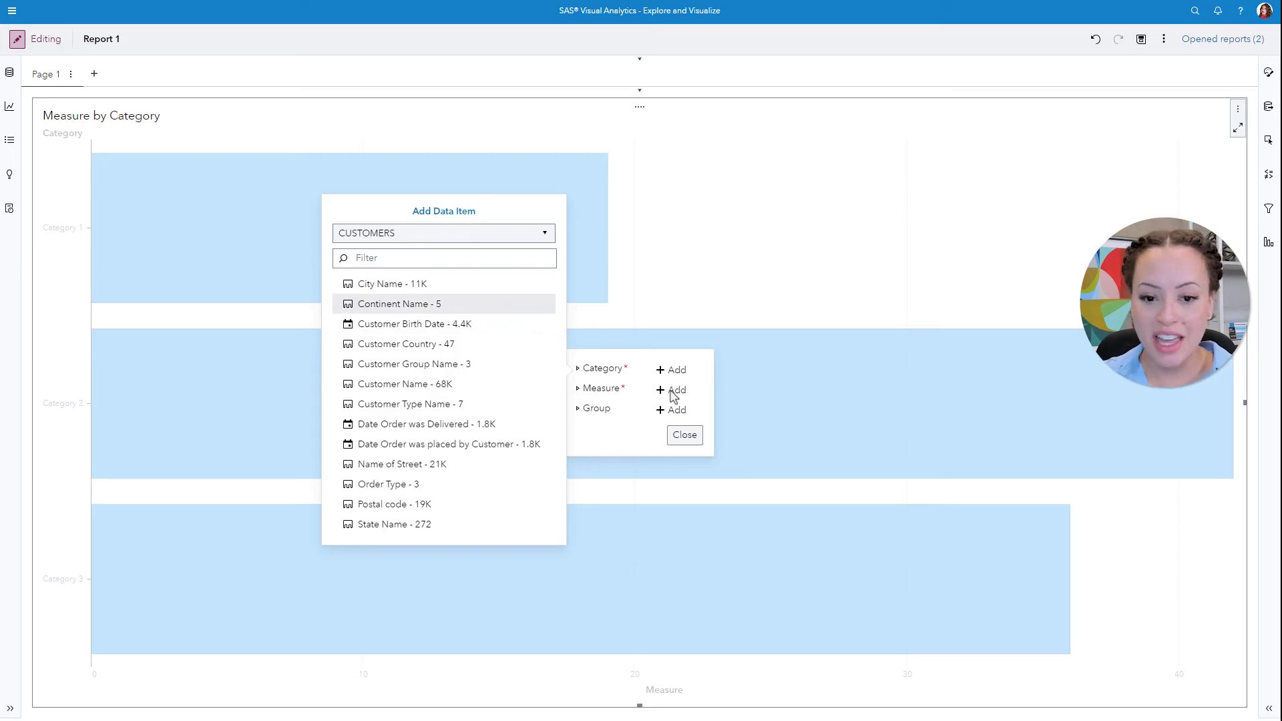
key("Return")
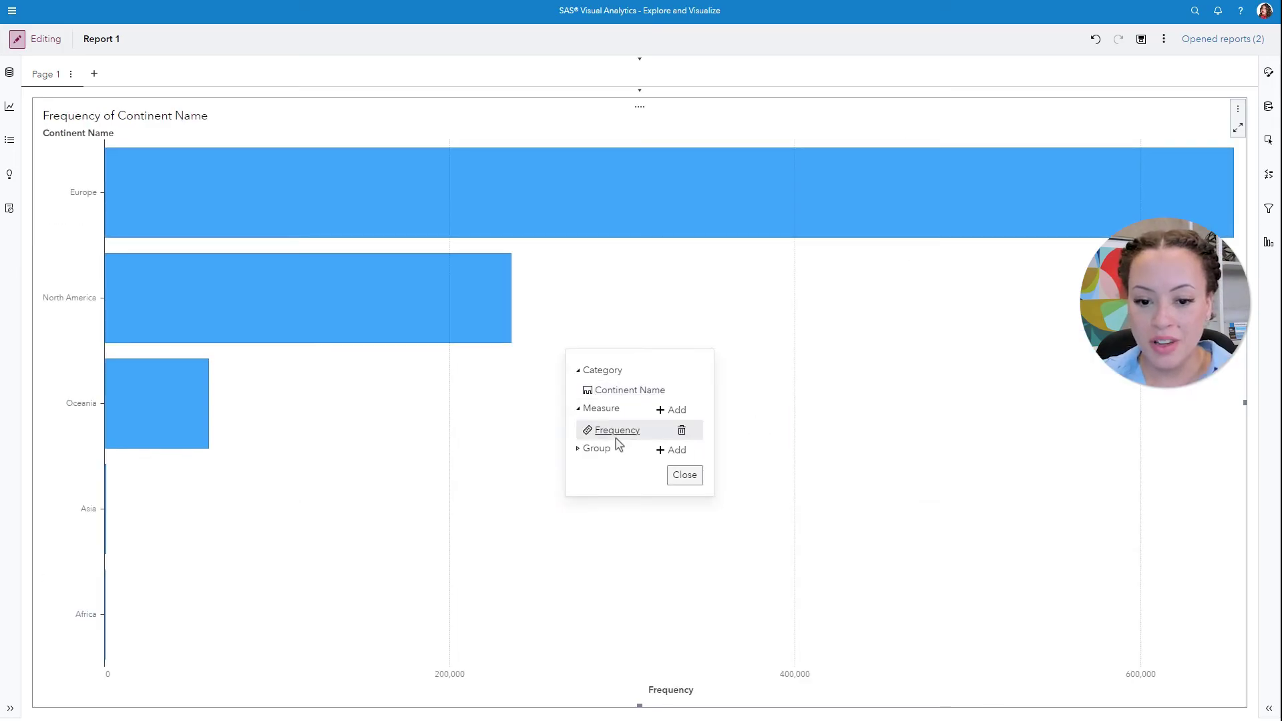
Replace the chart's Frequency measure with Retail Price
left_click(602, 433)
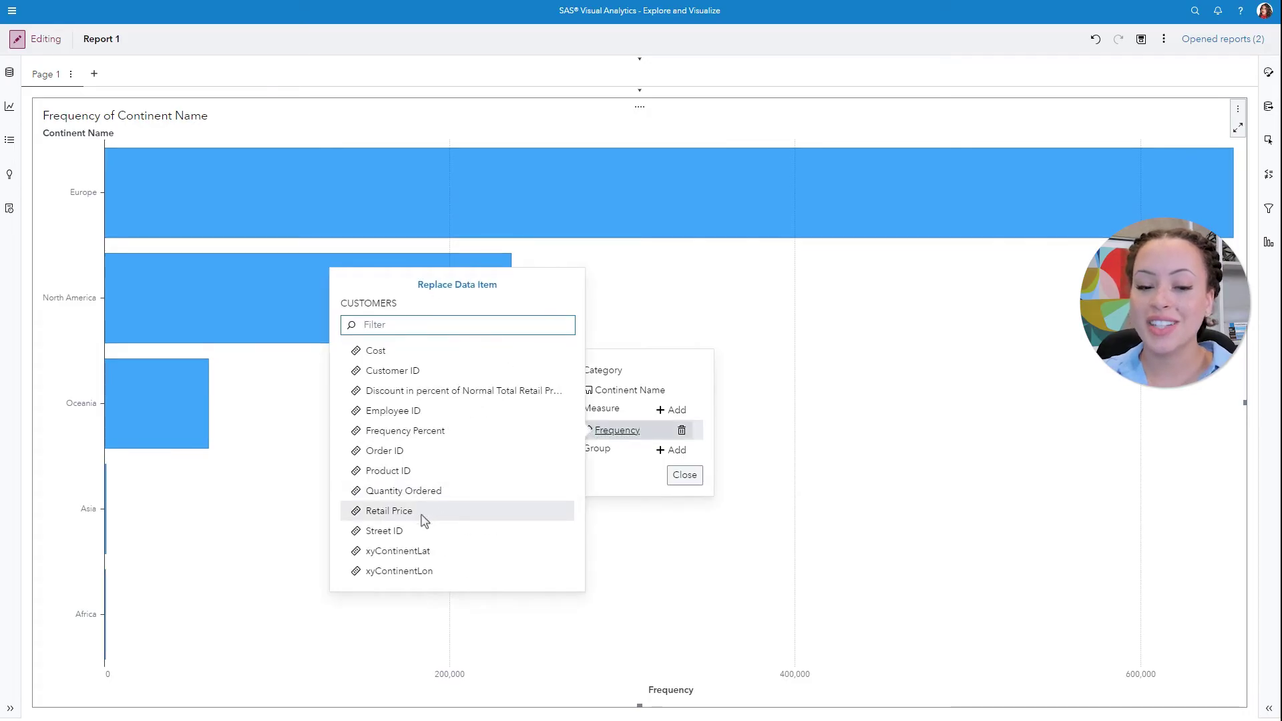
left_click(422, 511)
left_click(767, 473)
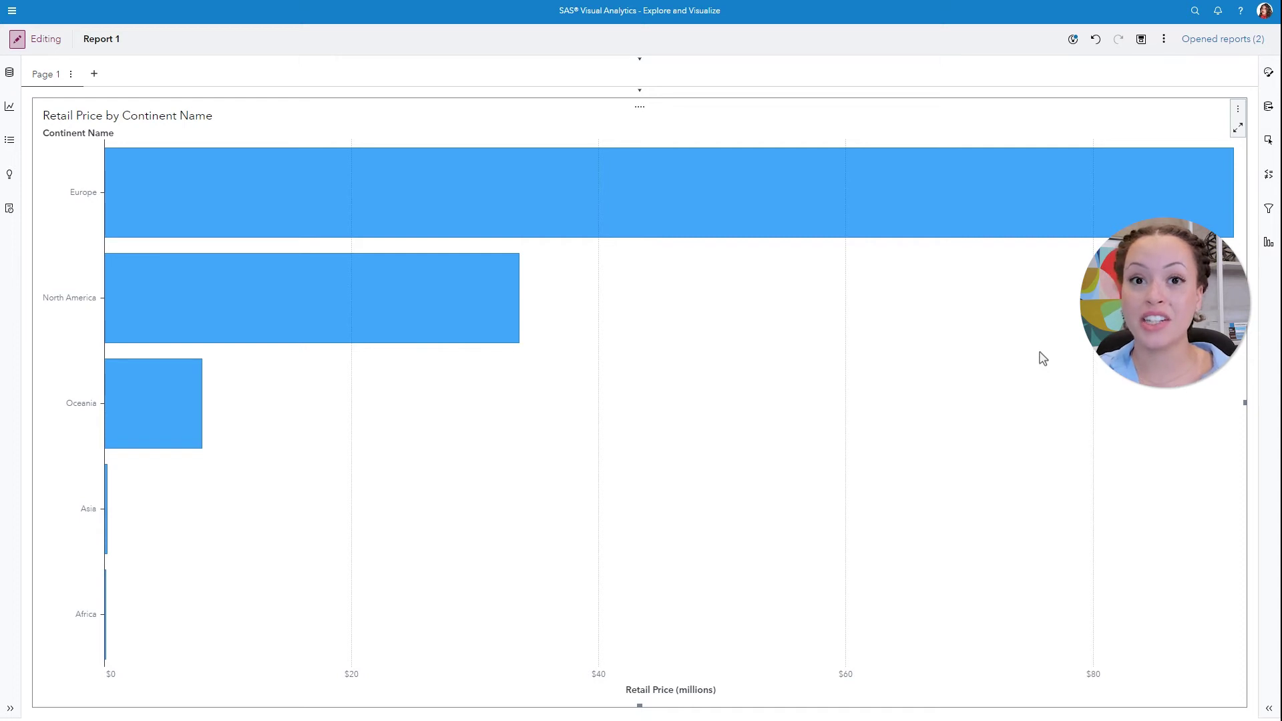
Generate an automated explanation of the Cost measure on a new page
left_click(10, 73)
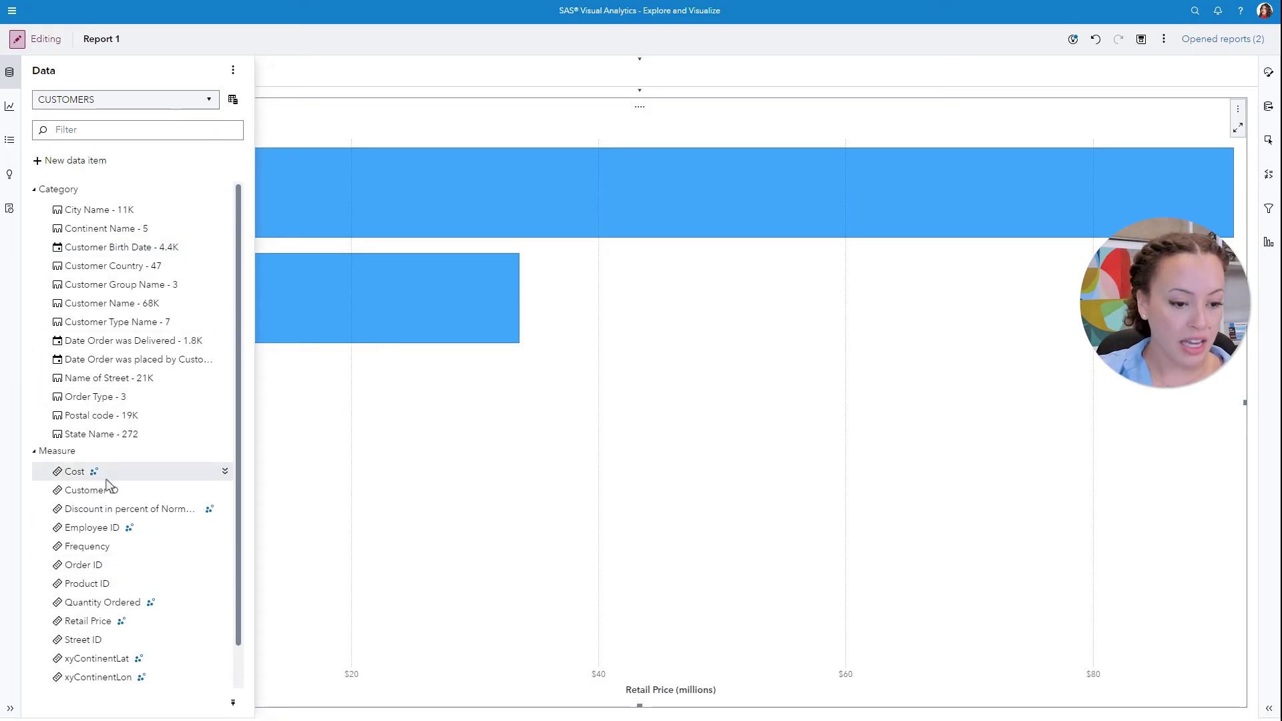
right_click(104, 482)
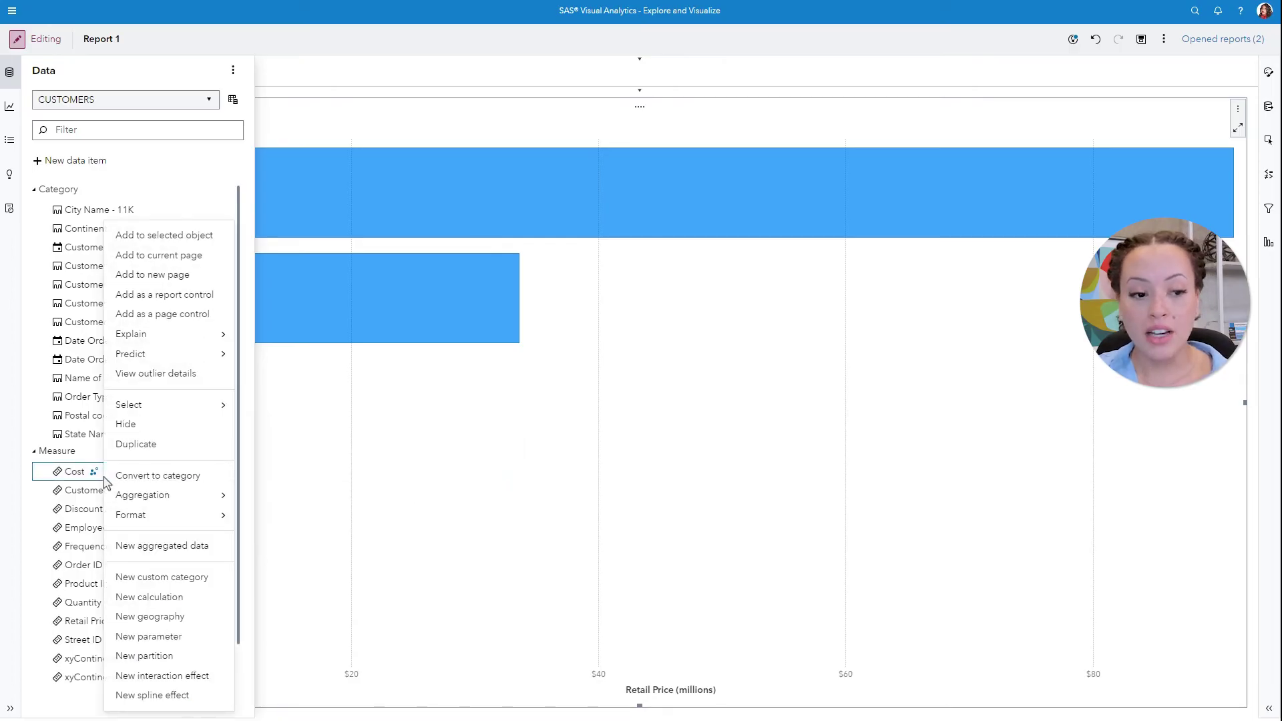
mouse_move(132, 334)
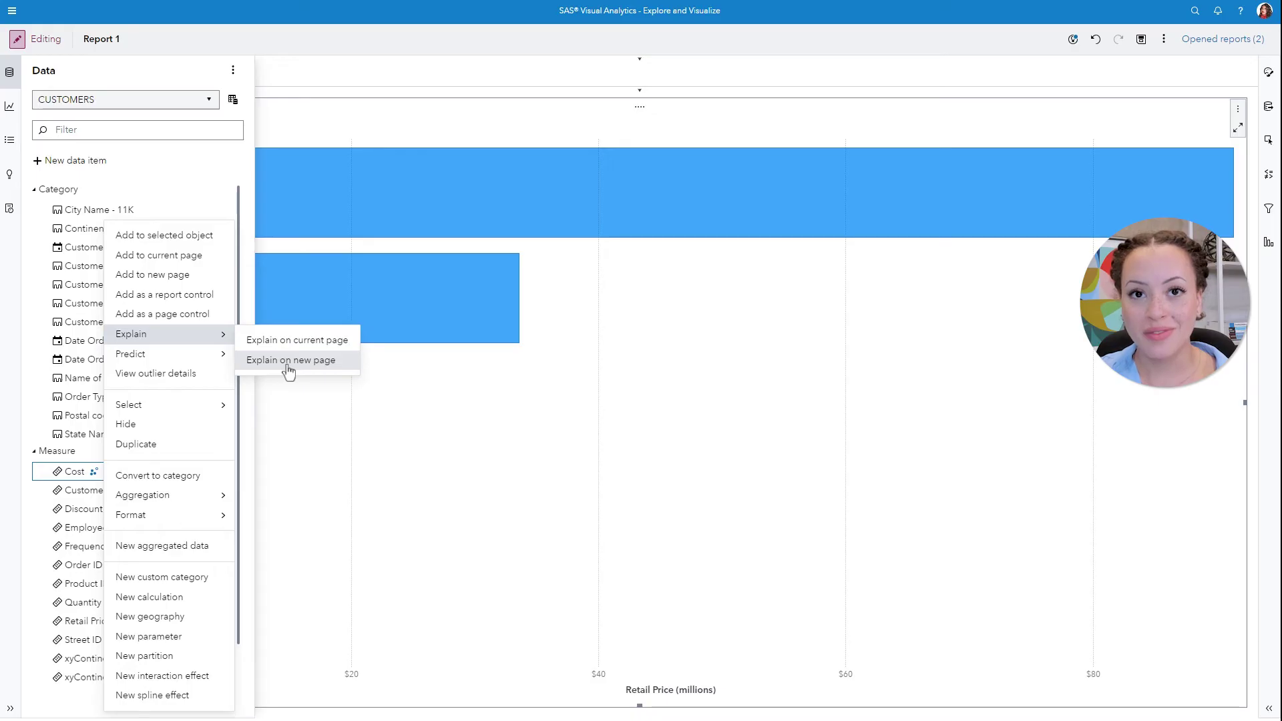
left_click(289, 360)
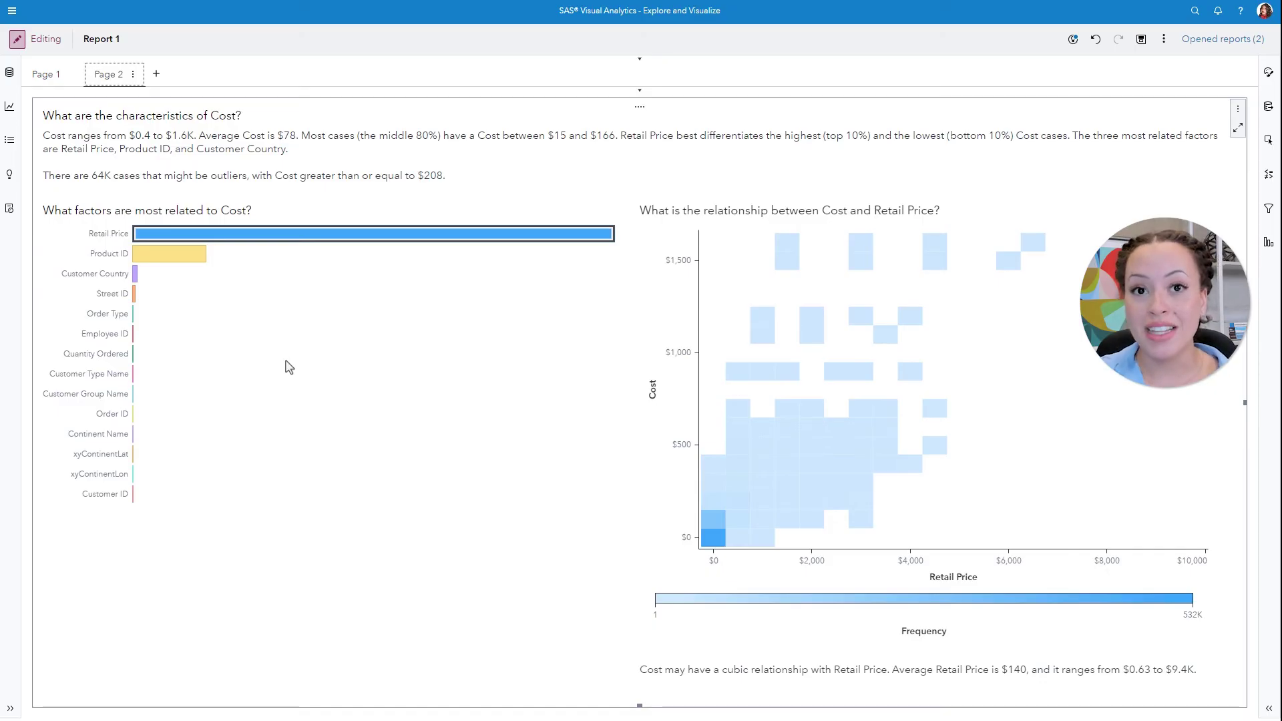
left_click(13, 14)
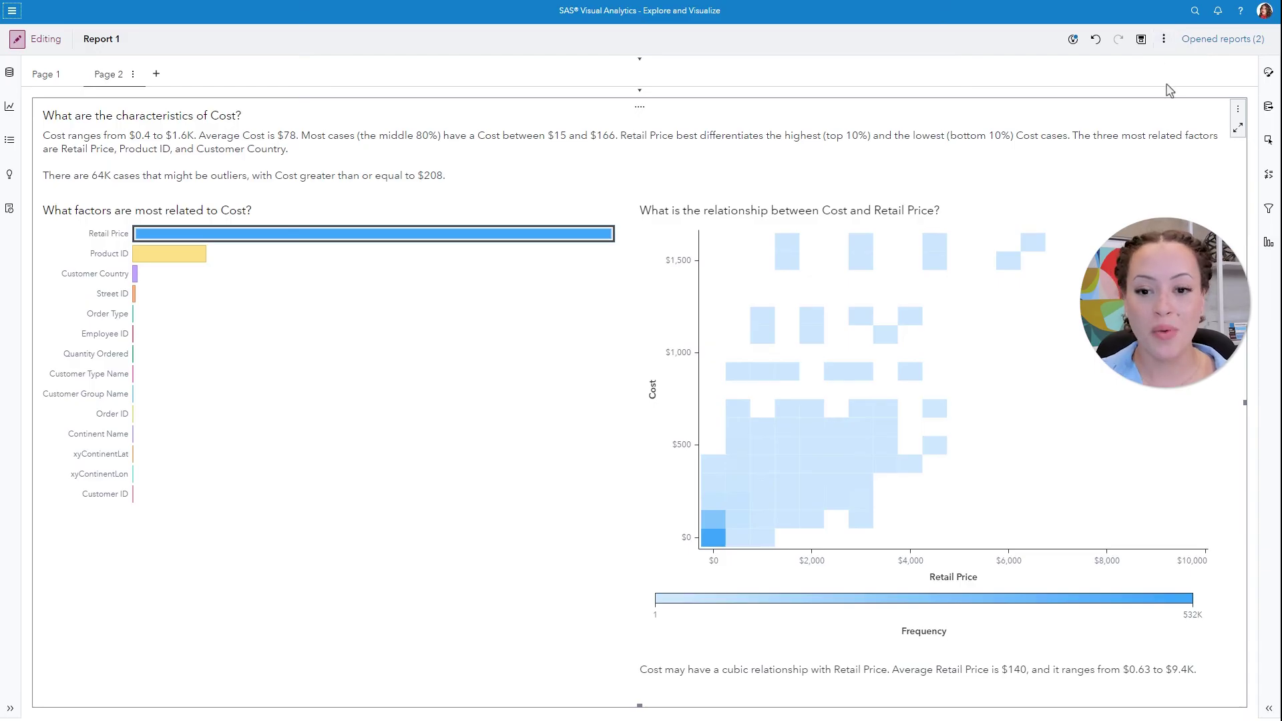
Save the report under the name 'Retail Analysis' in My Folder
left_click(1162, 39)
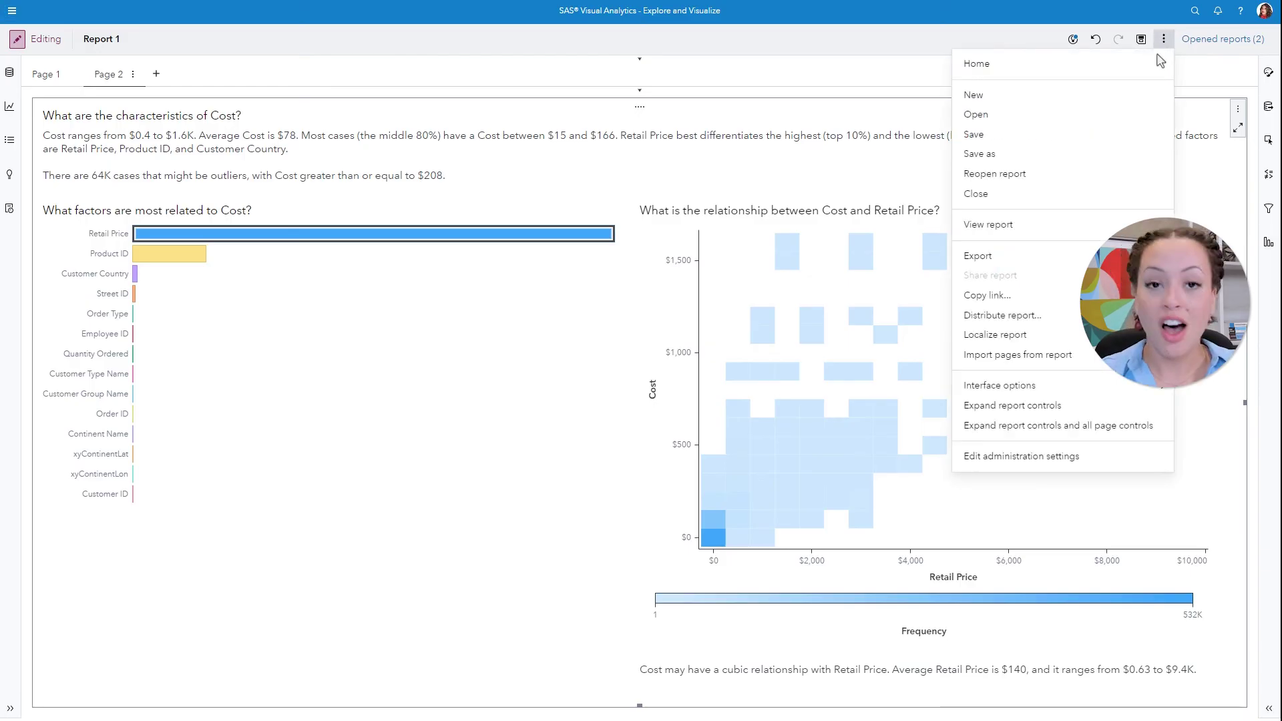
left_click(980, 155)
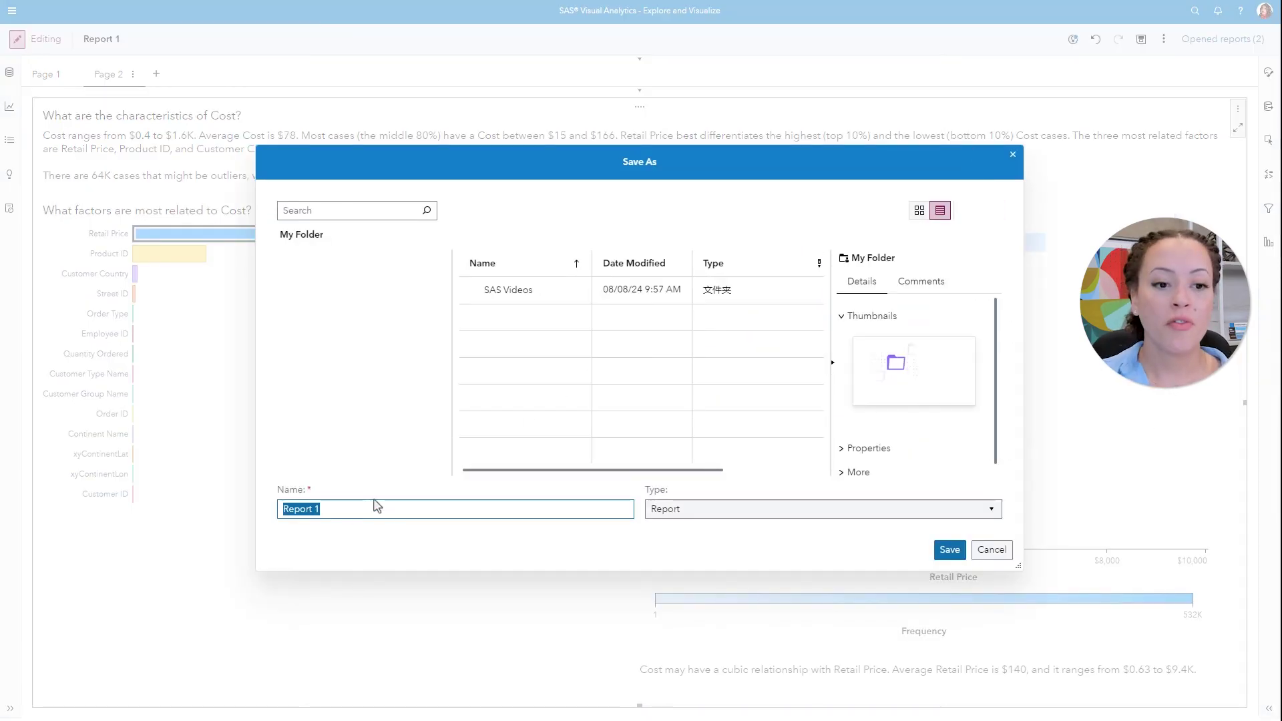
type("Retail Analysis")
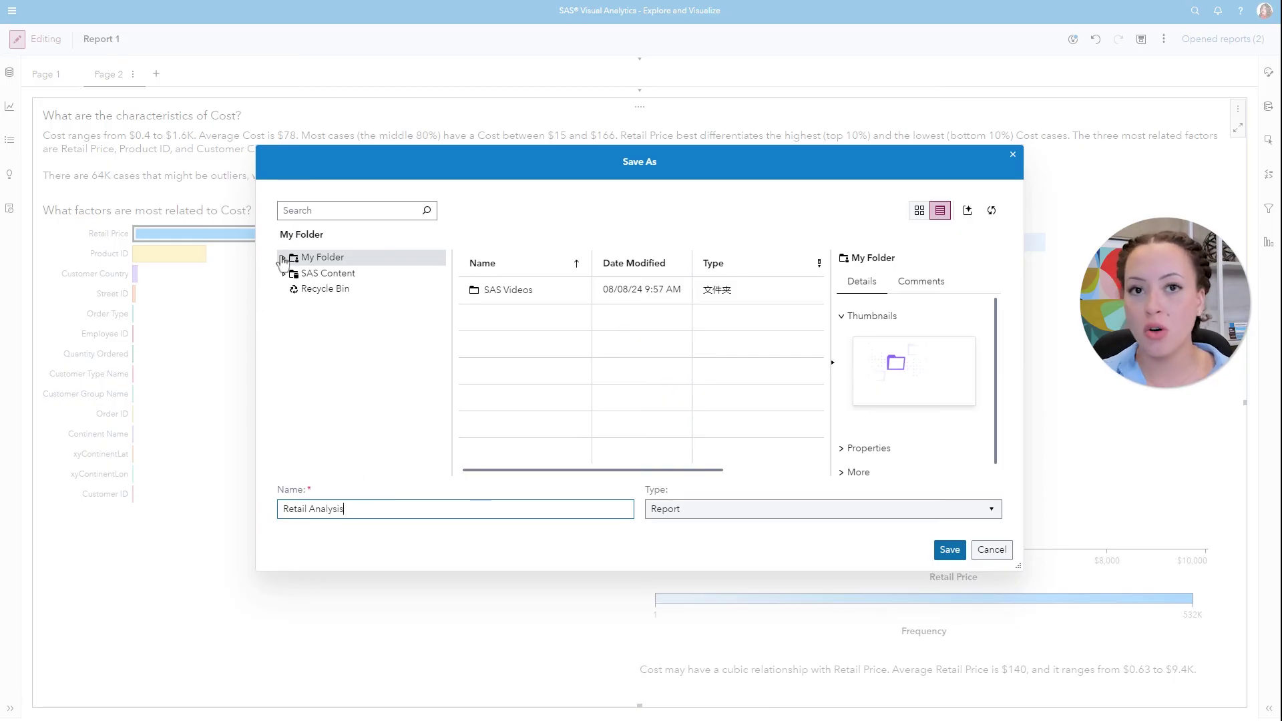
left_click(305, 263)
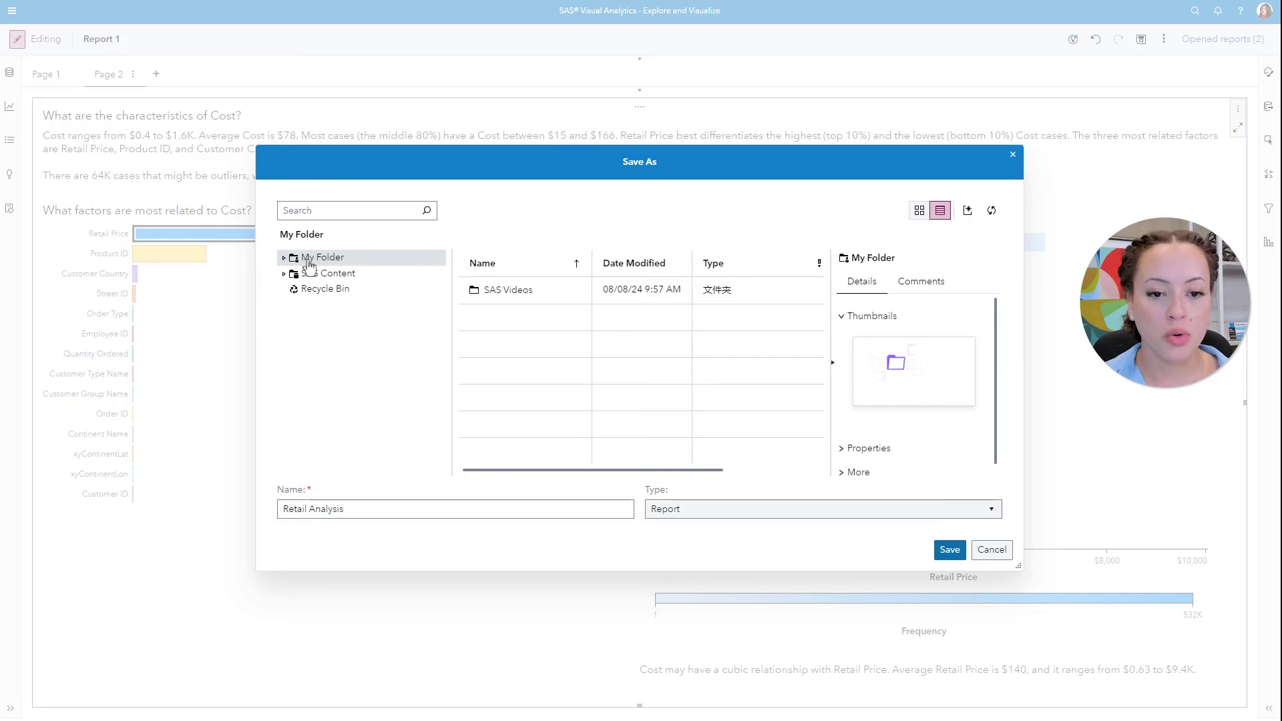
left_click(950, 548)
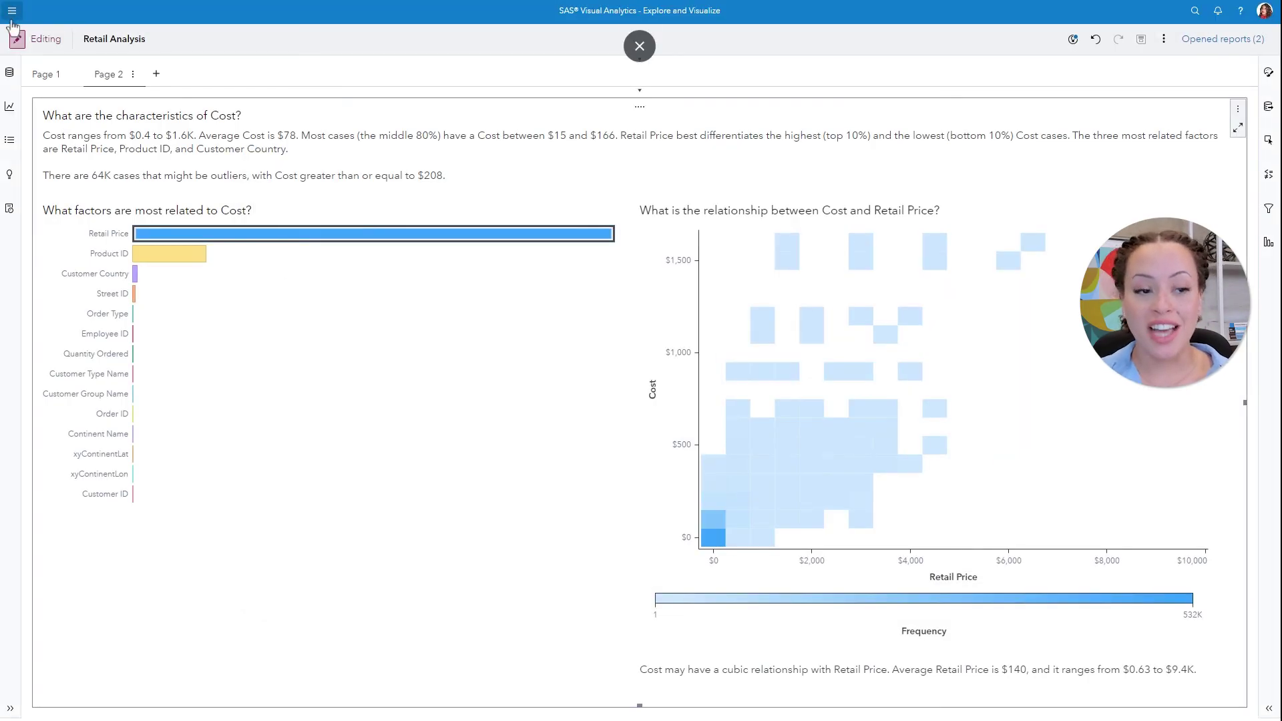
Return to SAS Drive through the application navigation menu
left_click(11, 11)
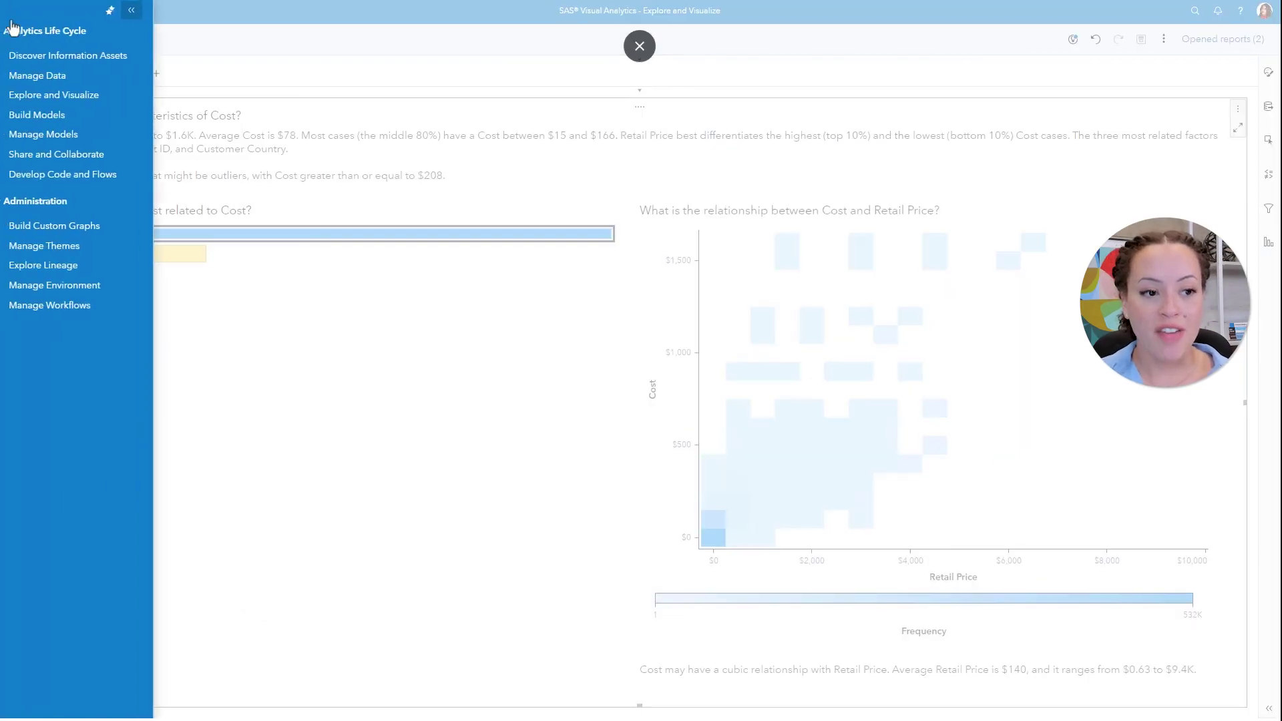
left_click(52, 165)
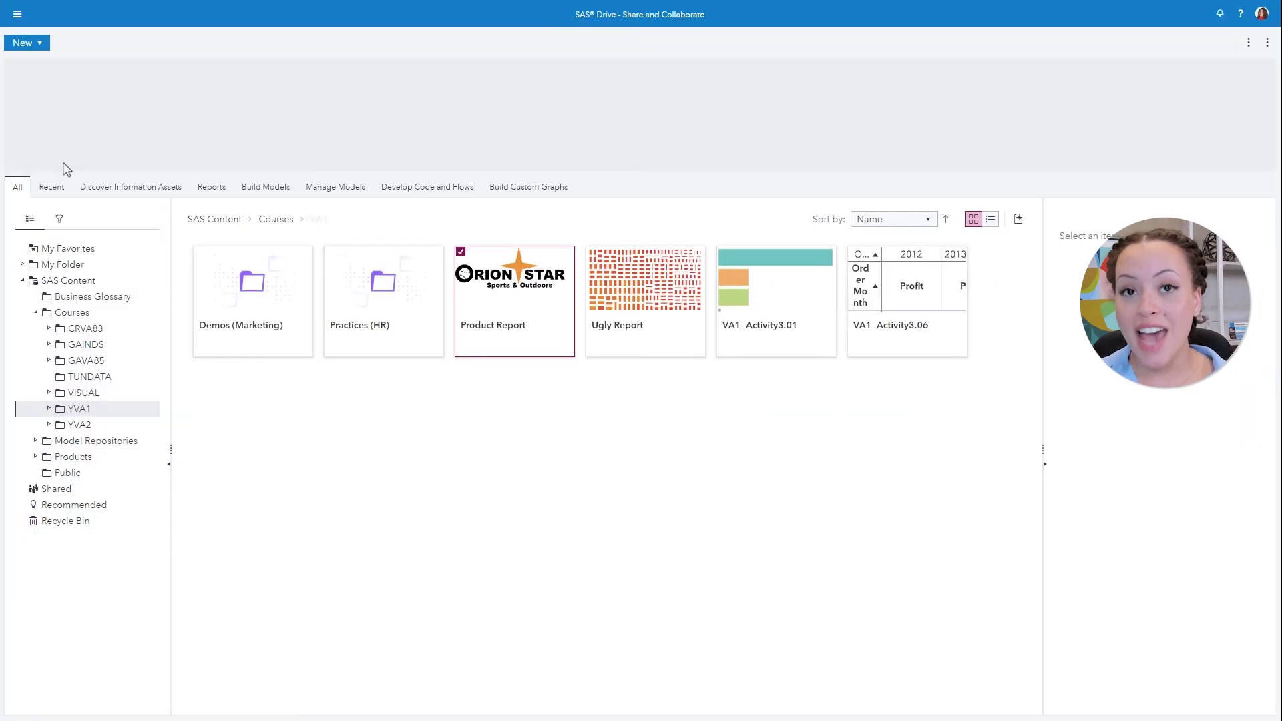